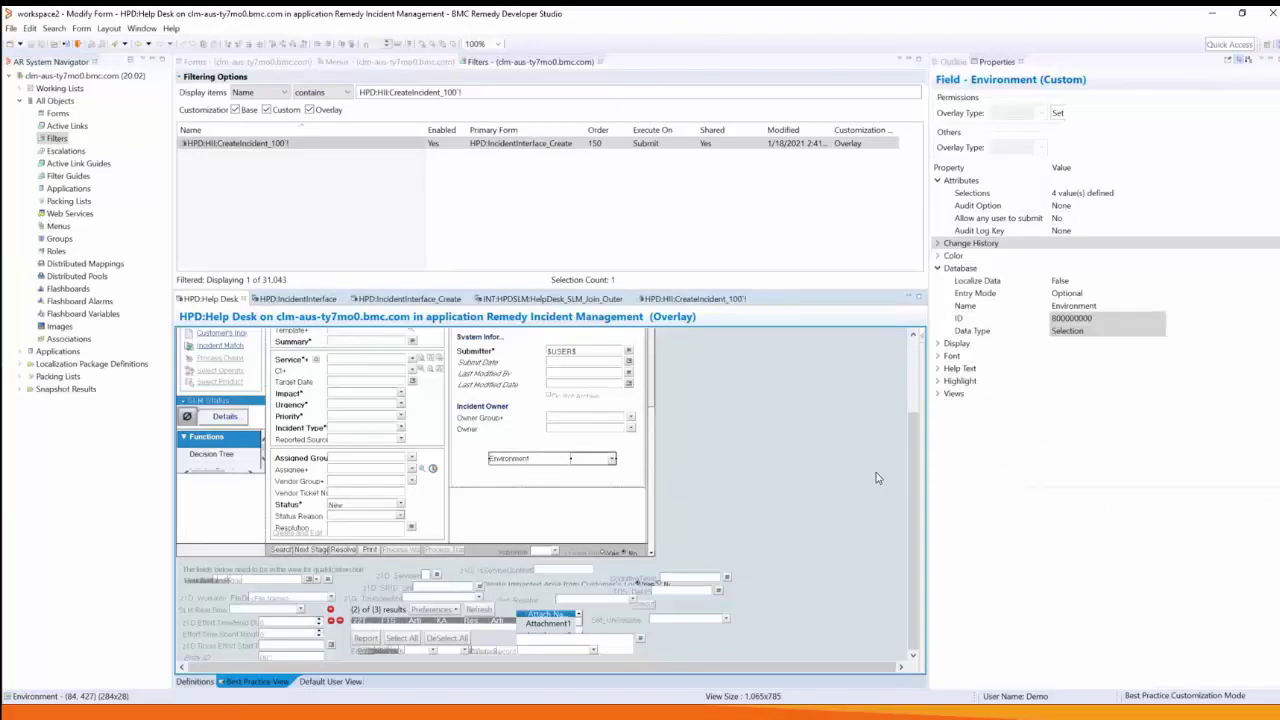
Check Environment's data type and database ID, then review its join to HPD:Help Desk on HPD:IncidentInterface.
{"action": "left_click", "coordinate": [1065, 329]}
{"action": "left_click", "coordinate": [1068, 318]}
{"action": "left_click", "coordinate": [295, 305]}
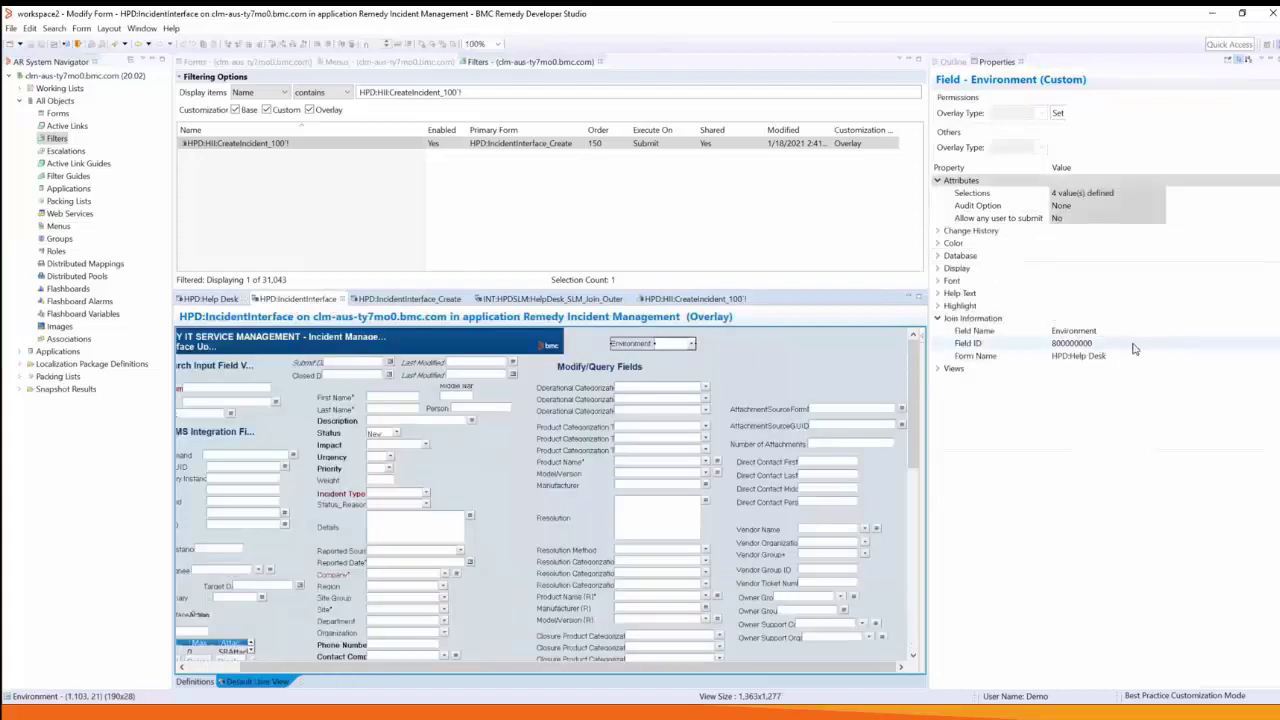
{"action": "left_click", "coordinate": [1138, 298]}
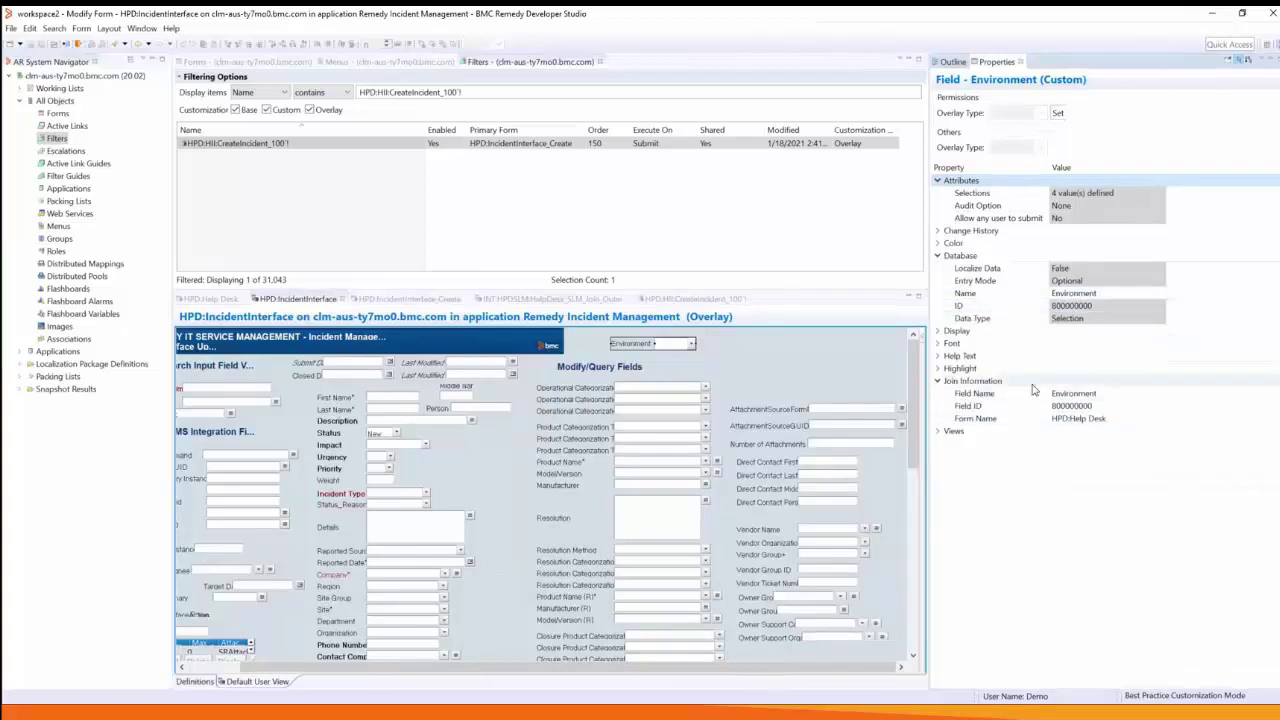
{"action": "right_click", "coordinate": [726, 347]}
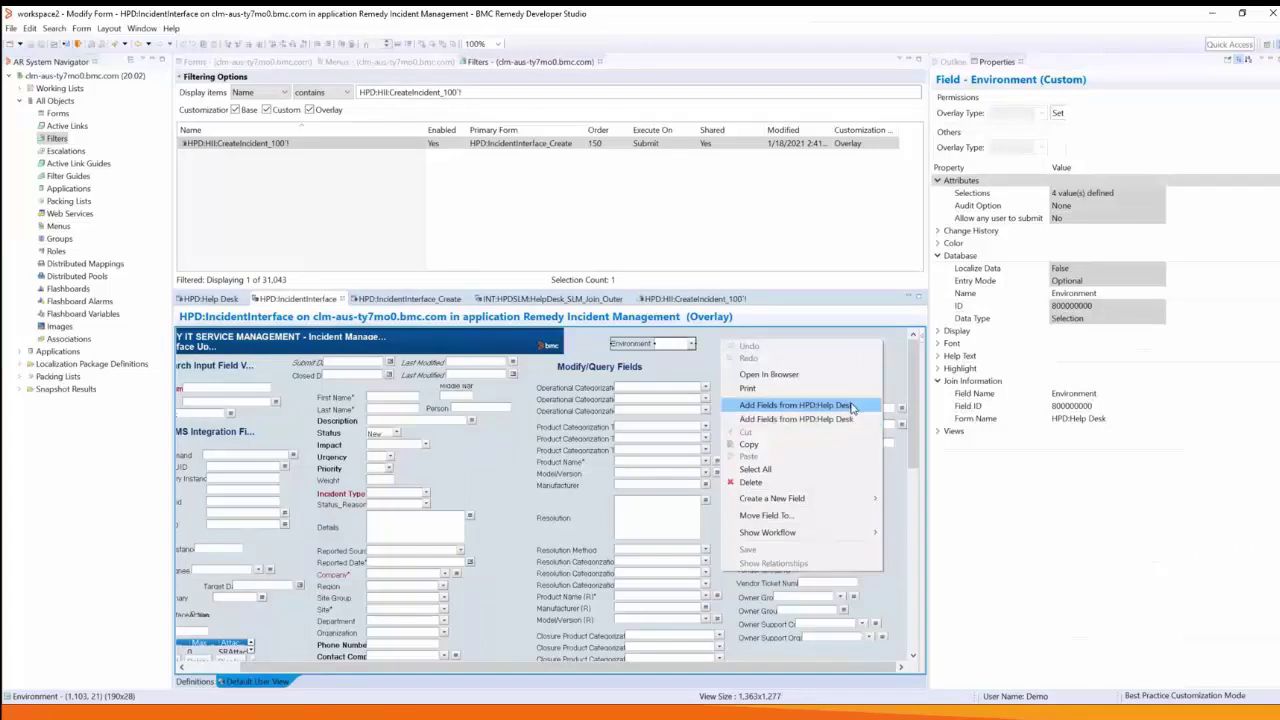
Review Environment on HPD:IncidentInterface_Create and in INT:HPDSLM:HelpDesk_SLM_Join_Outer's Custom Fields panel.
{"action": "left_click", "coordinate": [887, 397]}
{"action": "left_click", "coordinate": [380, 299]}
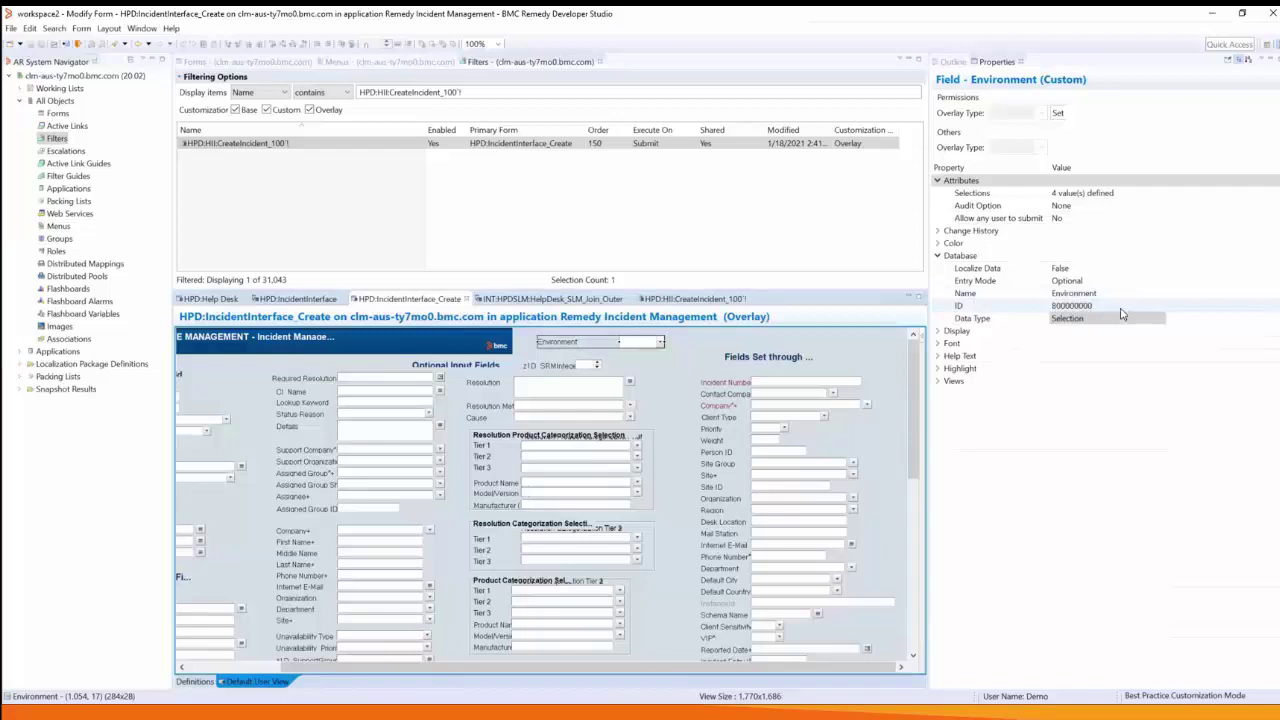
{"action": "left_click", "coordinate": [550, 298]}
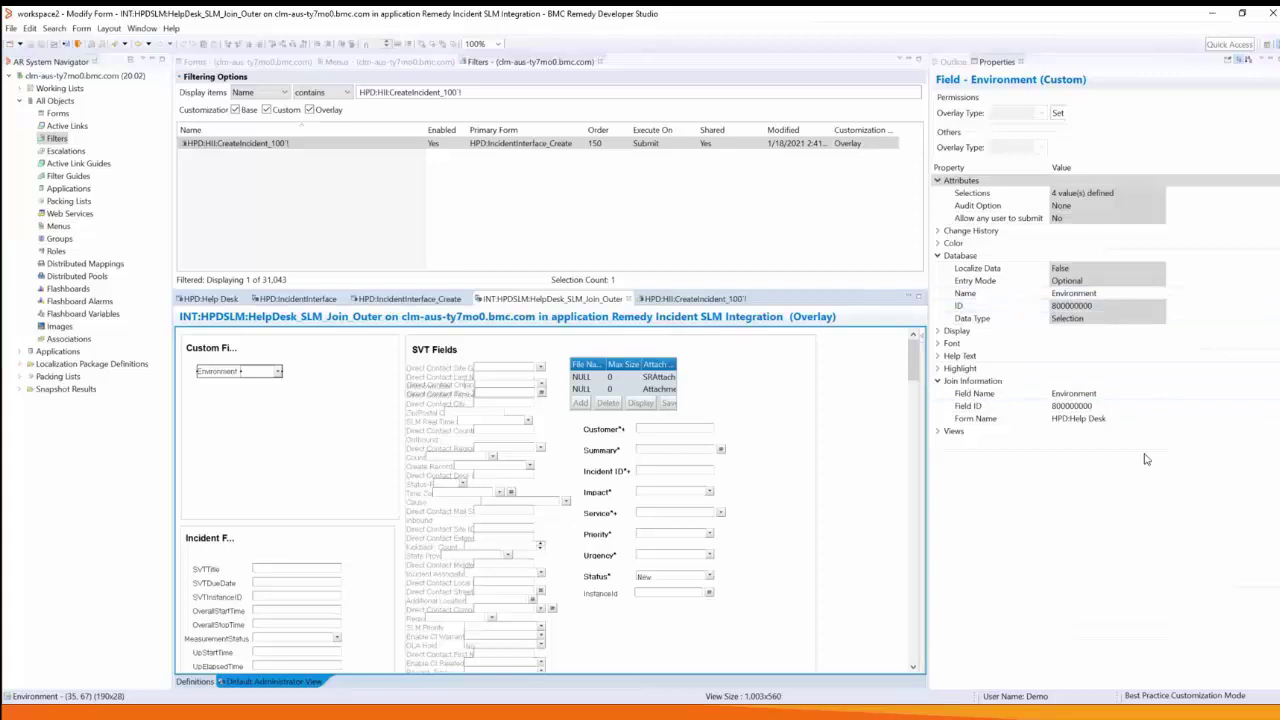
{"action": "right_click", "coordinate": [297, 373]}
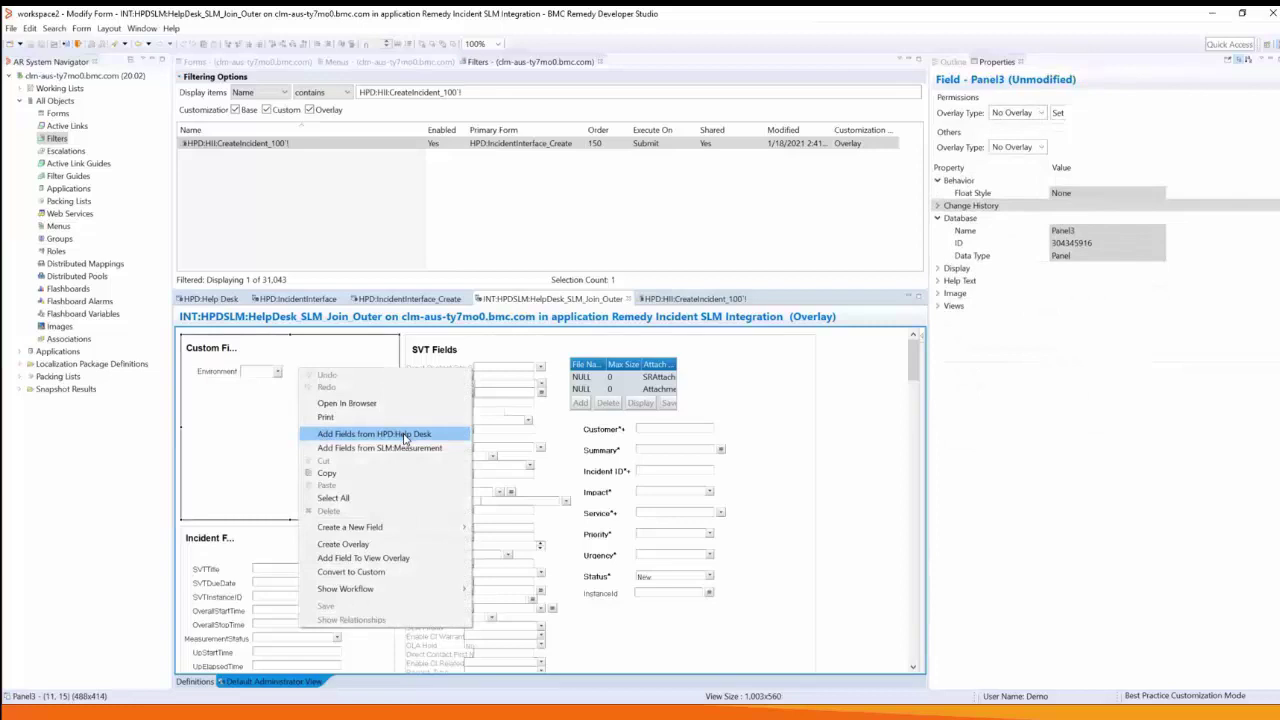
Review the HPD:HII:CreateIncident_100'1 push mapping of $Environment$ to Environment, then go to Smart IT.
{"action": "left_click", "coordinate": [677, 302]}
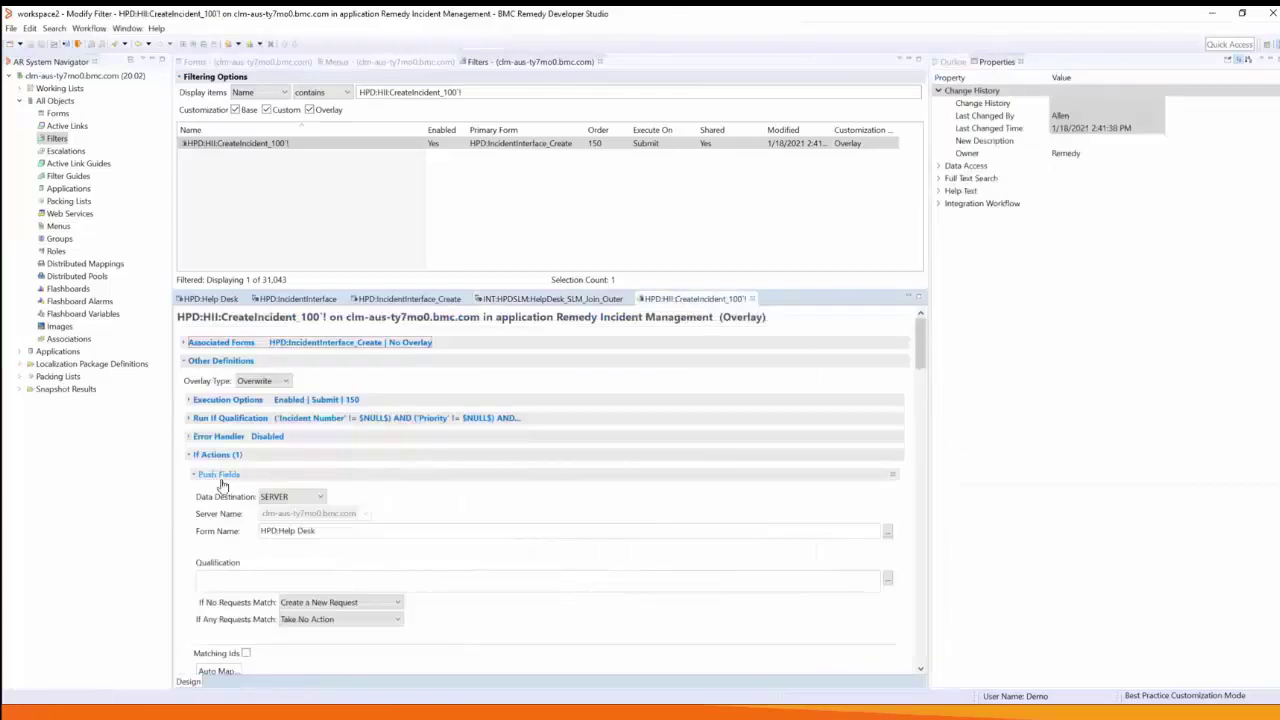
{"action": "scroll", "coordinate": [919, 350], "scroll_direction": "down", "scroll_amount": 20}
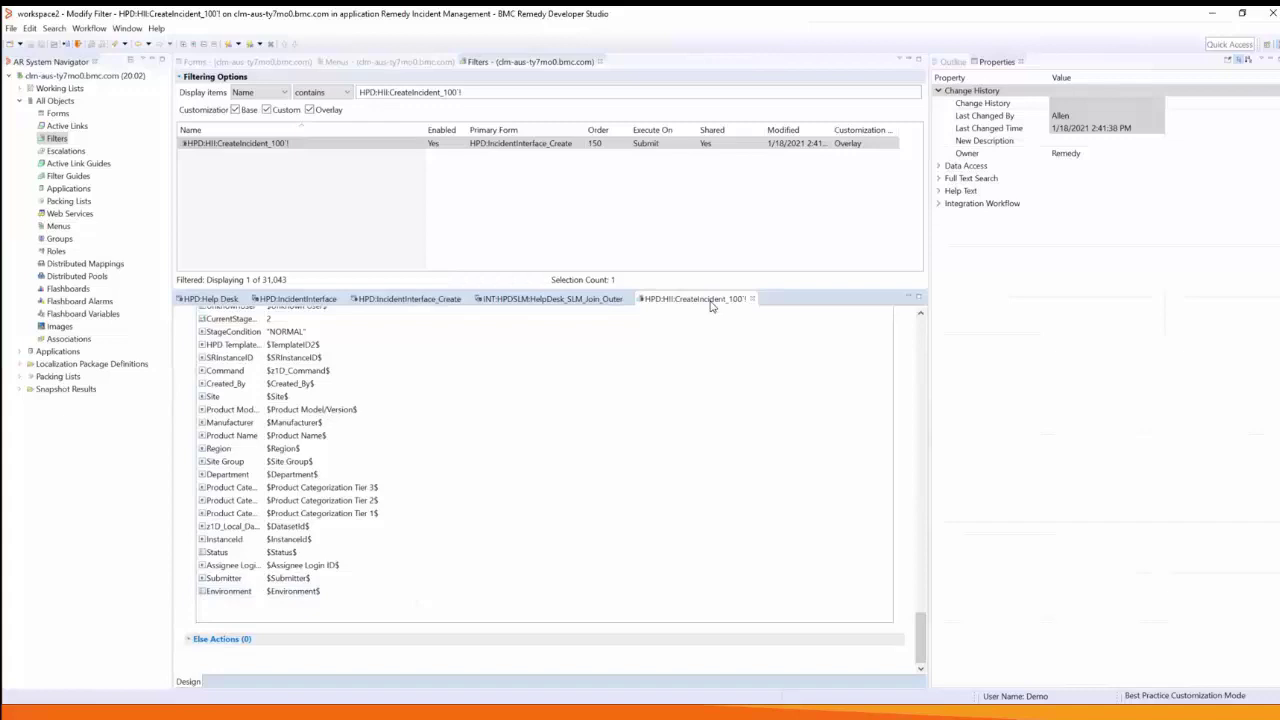
{"action": "key", "text": "alt+Tab"}
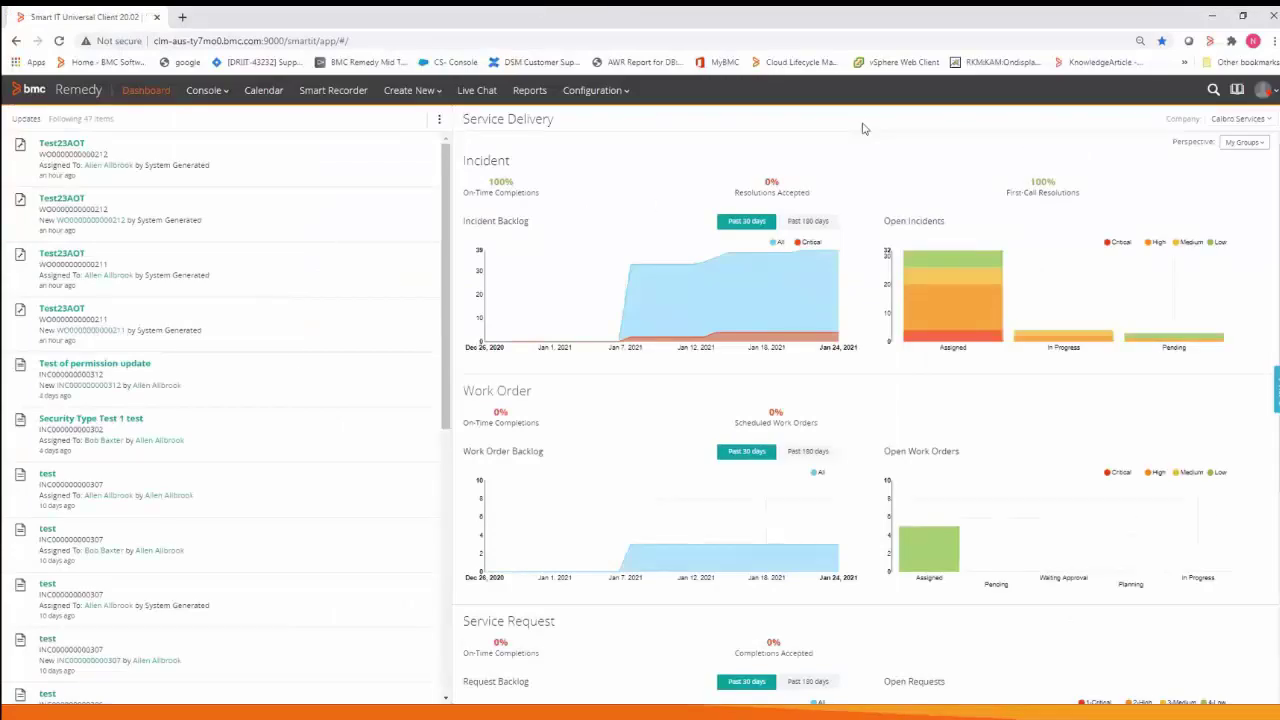
Open Screen Configuration's Create Incident View > Record Details > Record Description field settings.
{"action": "left_click", "coordinate": [619, 92]}
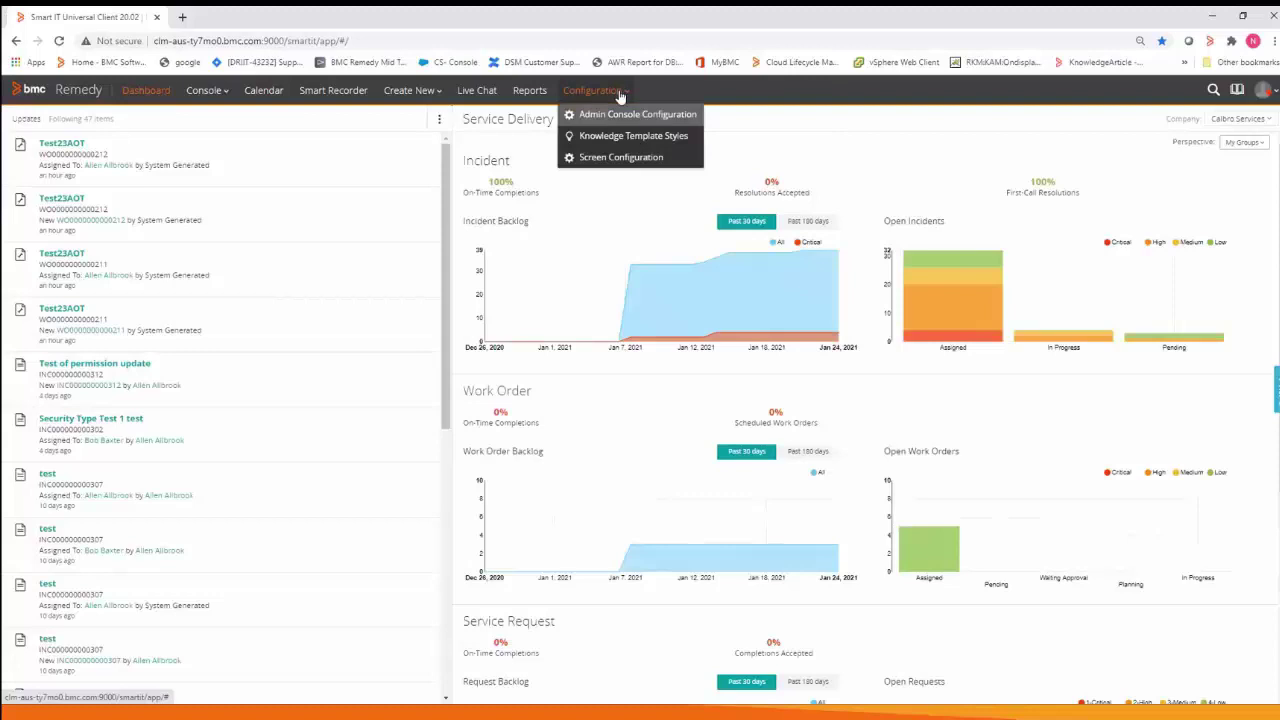
{"action": "left_click", "coordinate": [640, 160]}
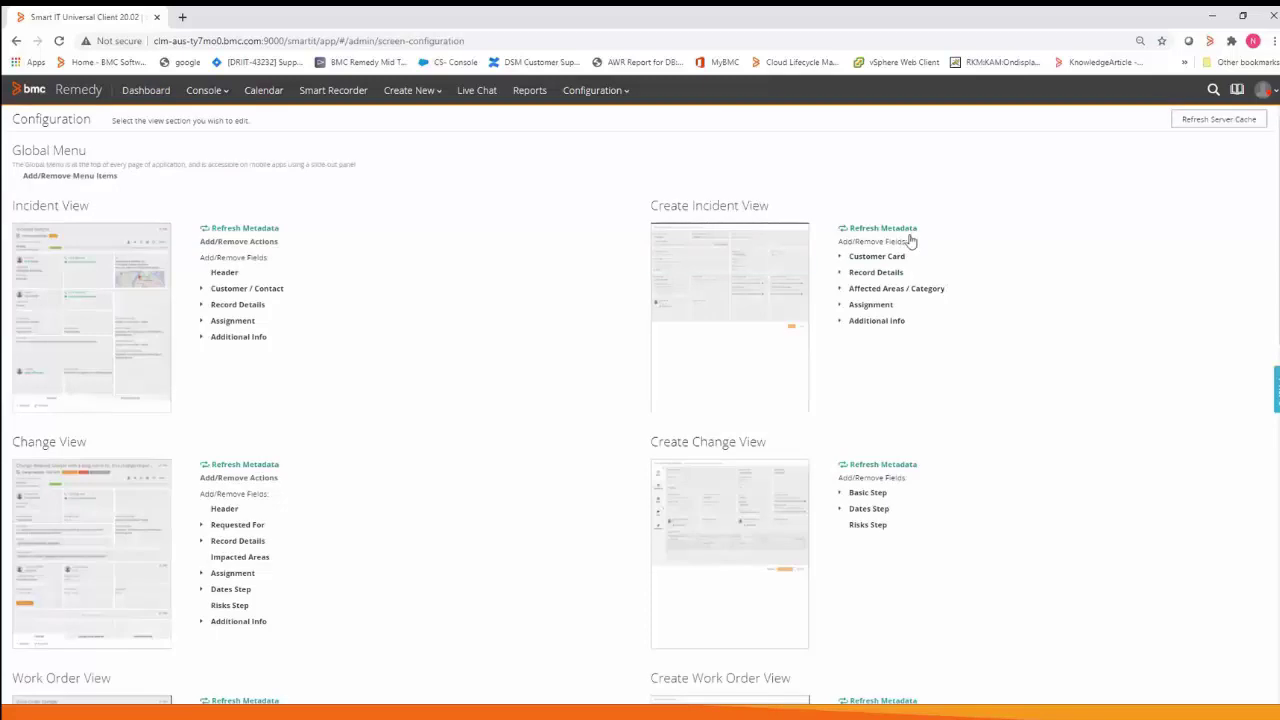
{"action": "left_click", "coordinate": [878, 273]}
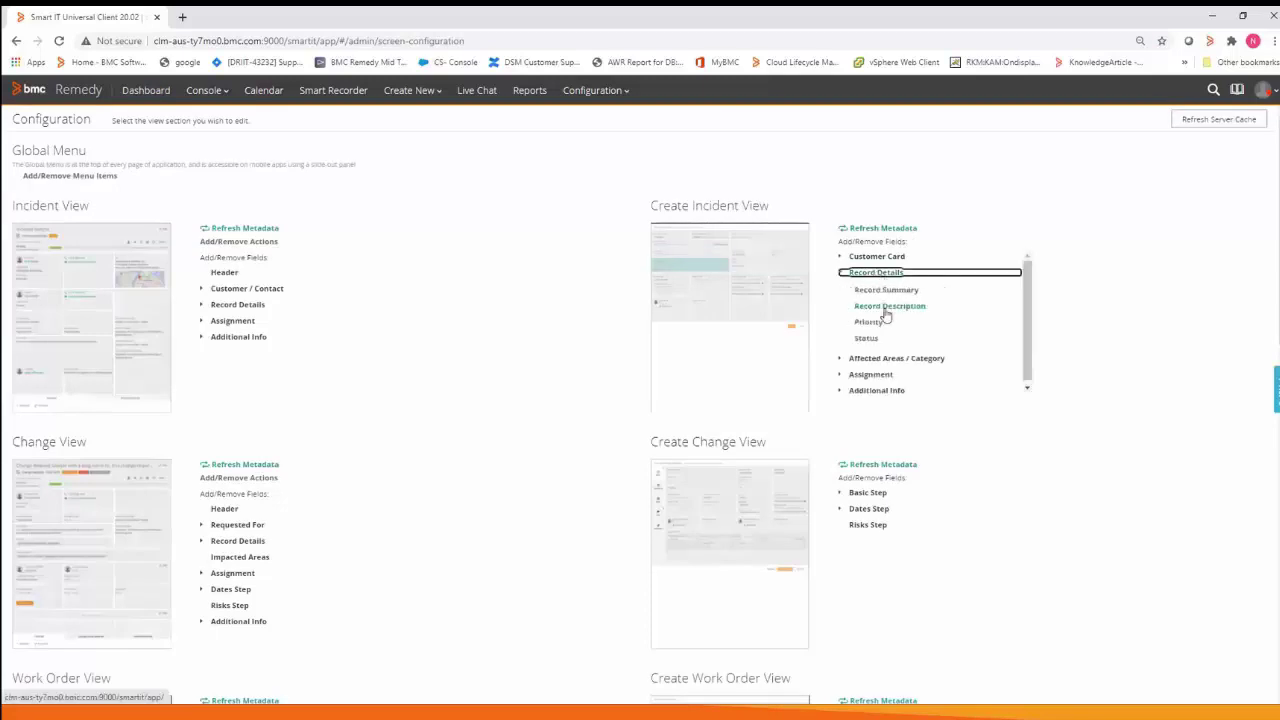
{"action": "left_click", "coordinate": [888, 306]}
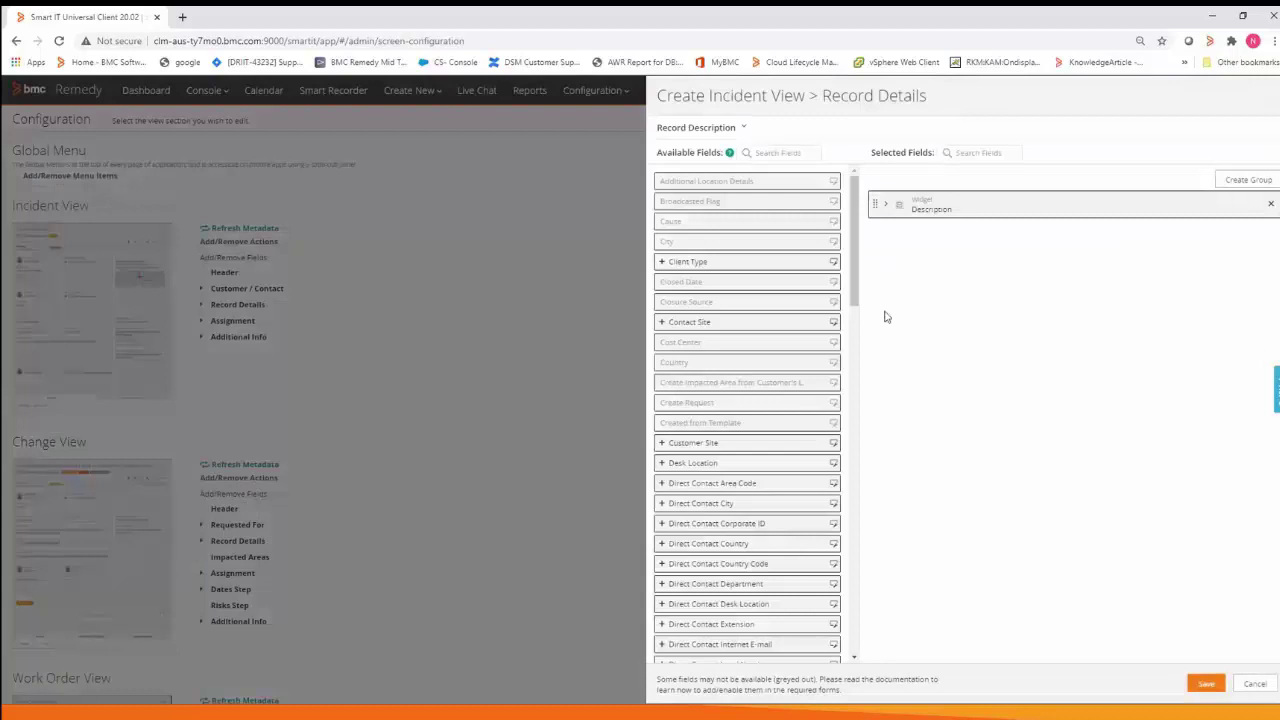
Add the Environment field to Create Incident View's Record Description and save.
{"action": "left_click", "coordinate": [765, 151]}
{"action": "type", "text": "env"}
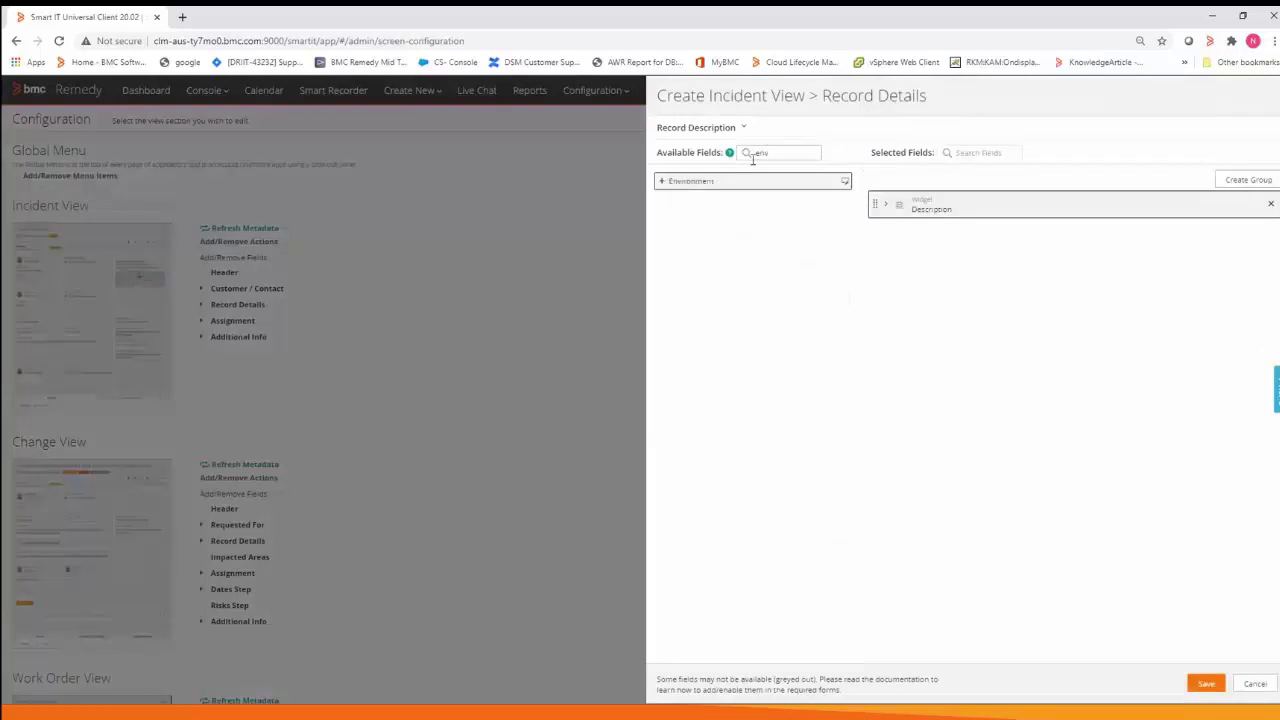
{"action": "left_click", "coordinate": [661, 181]}
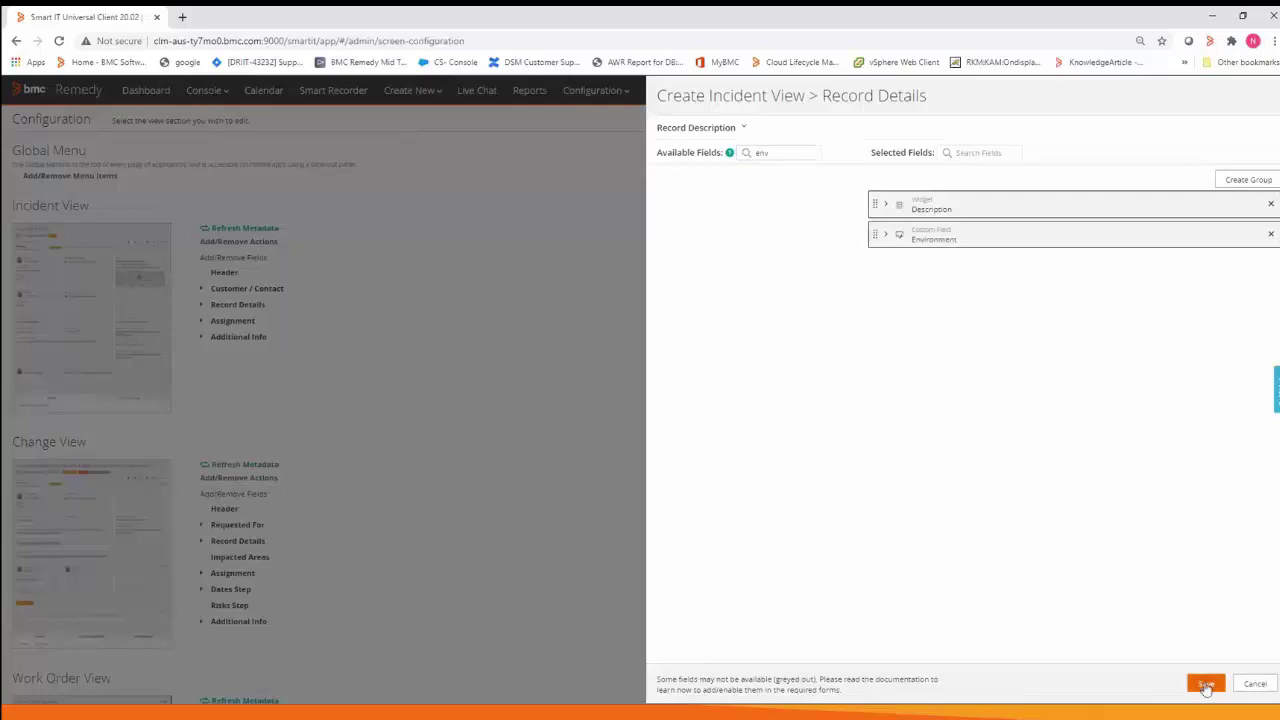
{"action": "left_click", "coordinate": [1206, 685]}
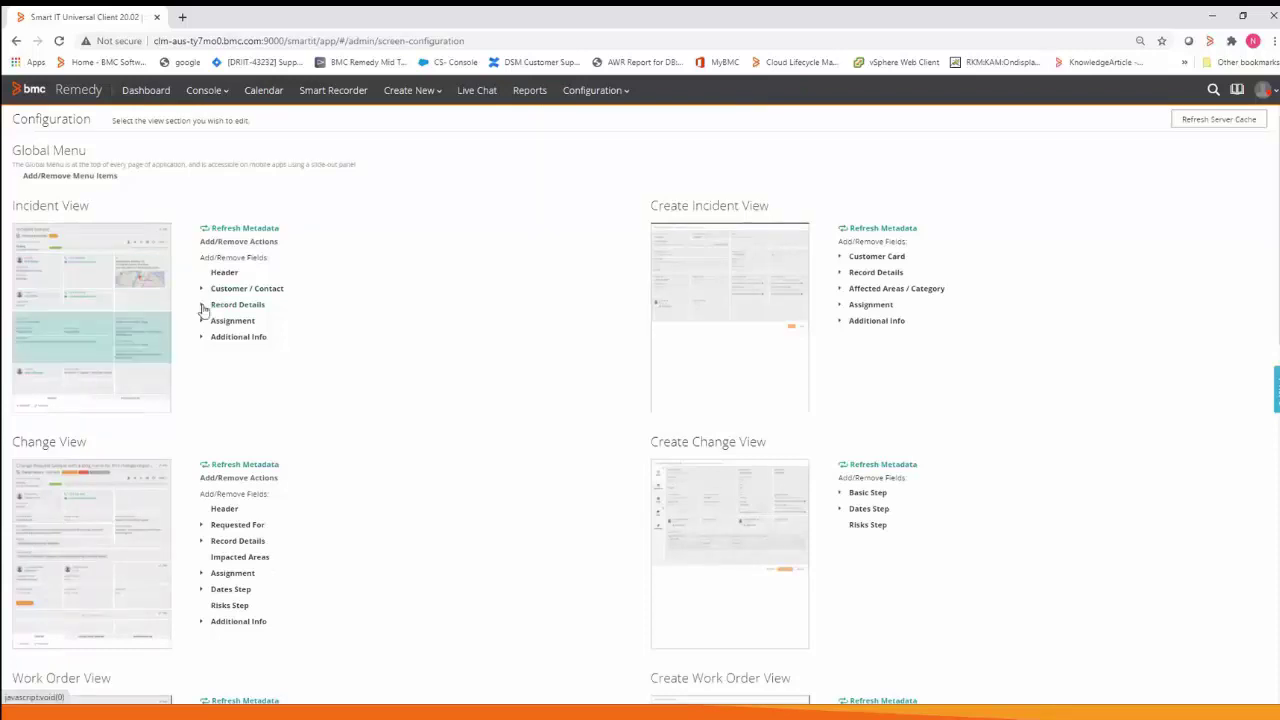
Add Environment to the Incident View's Record Summary fields under Record Details and save.
{"action": "left_click", "coordinate": [201, 305]}
{"action": "left_click", "coordinate": [250, 354]}
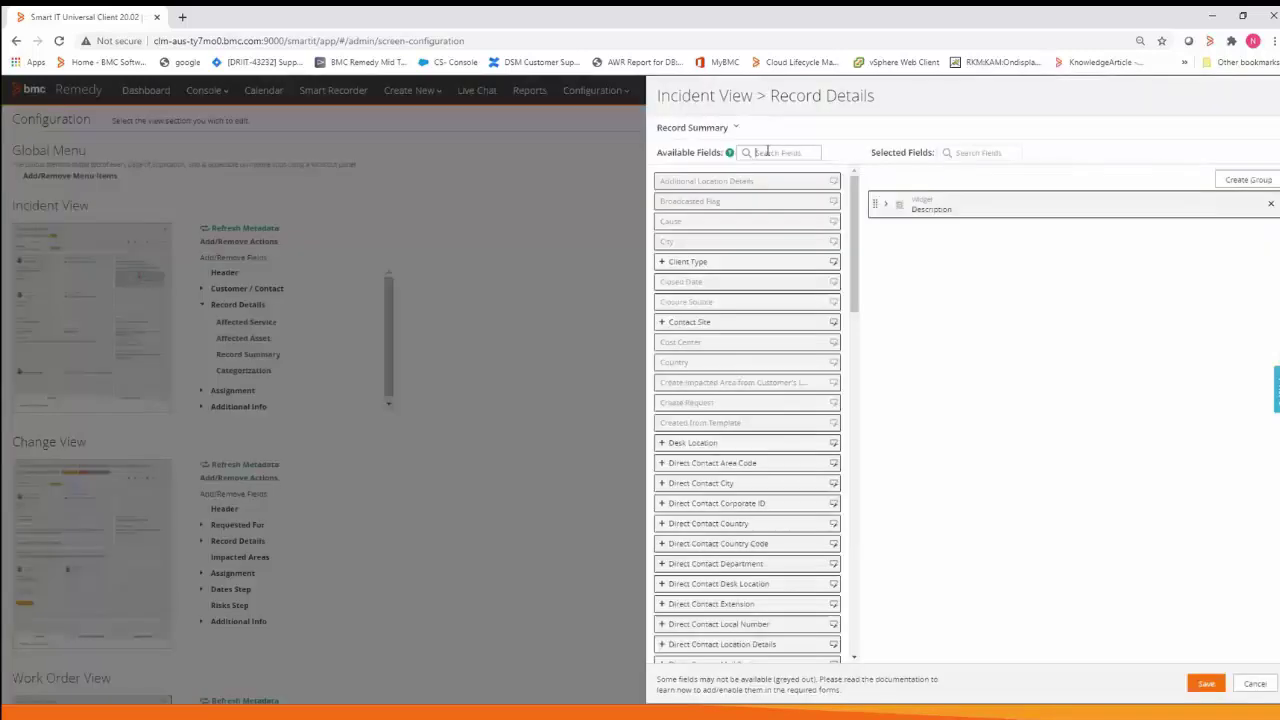
{"action": "left_click", "coordinate": [768, 152]}
{"action": "type", "text": "env"}
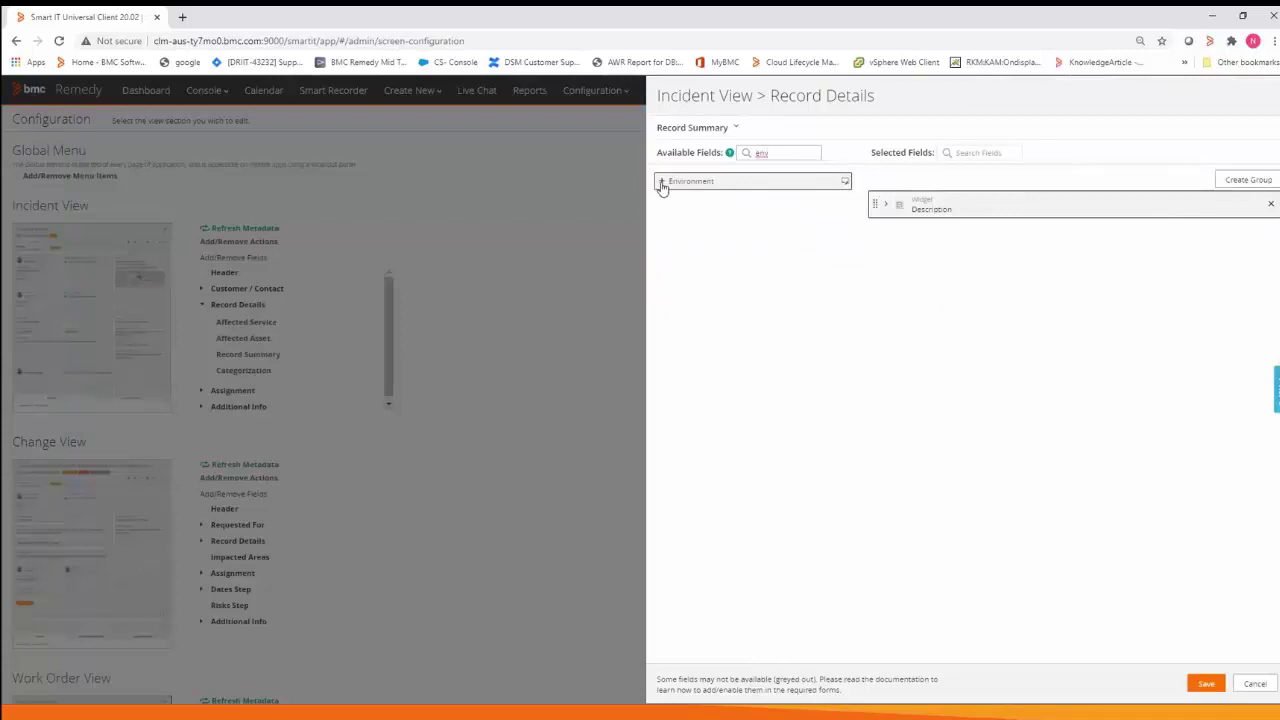
{"action": "left_click", "coordinate": [662, 186]}
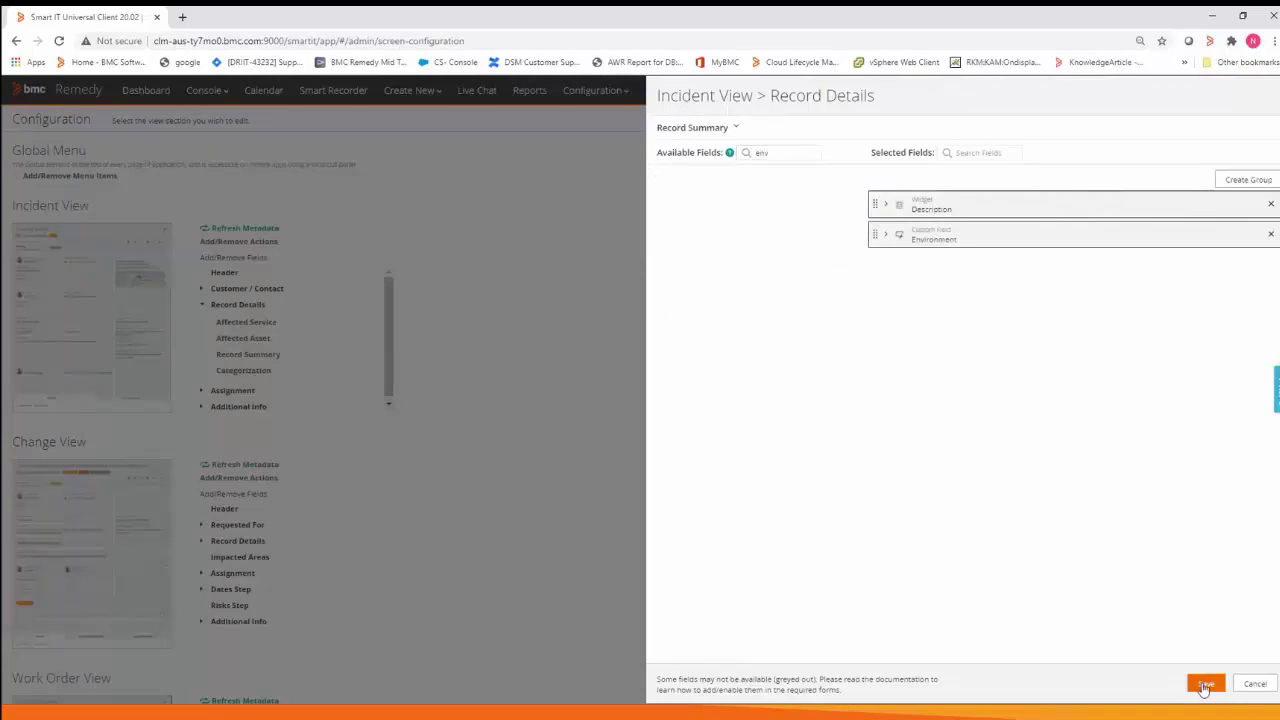
{"action": "left_click", "coordinate": [1205, 684]}
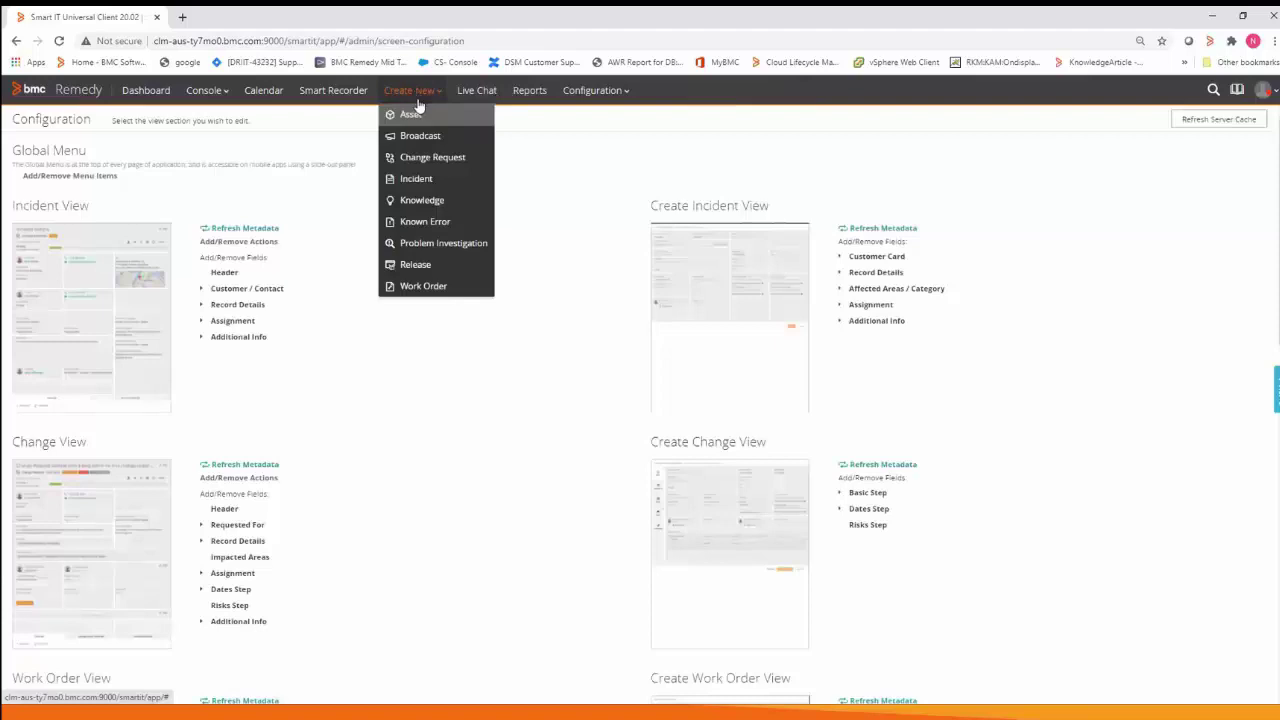
Remove Environment from Create Incident View's Record Description, save, and refresh that view's metadata.
{"action": "left_click", "coordinate": [420, 178]}
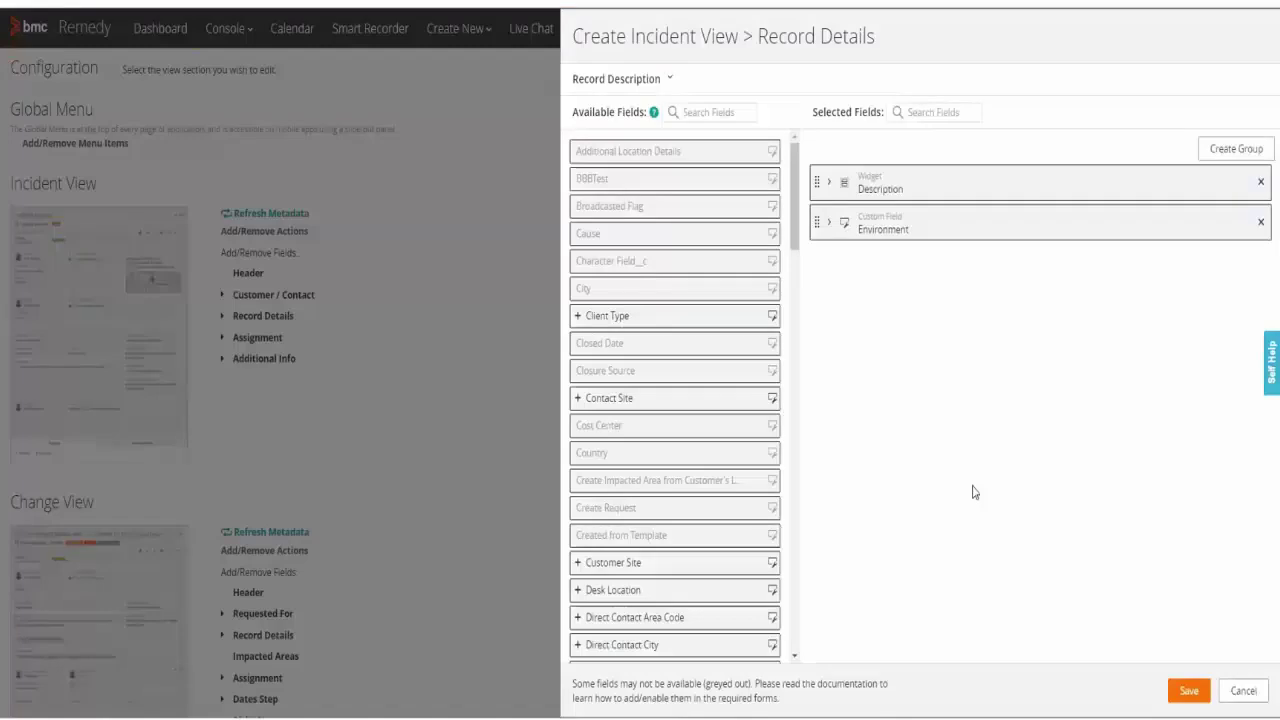
{"action": "left_click", "coordinate": [1261, 224]}
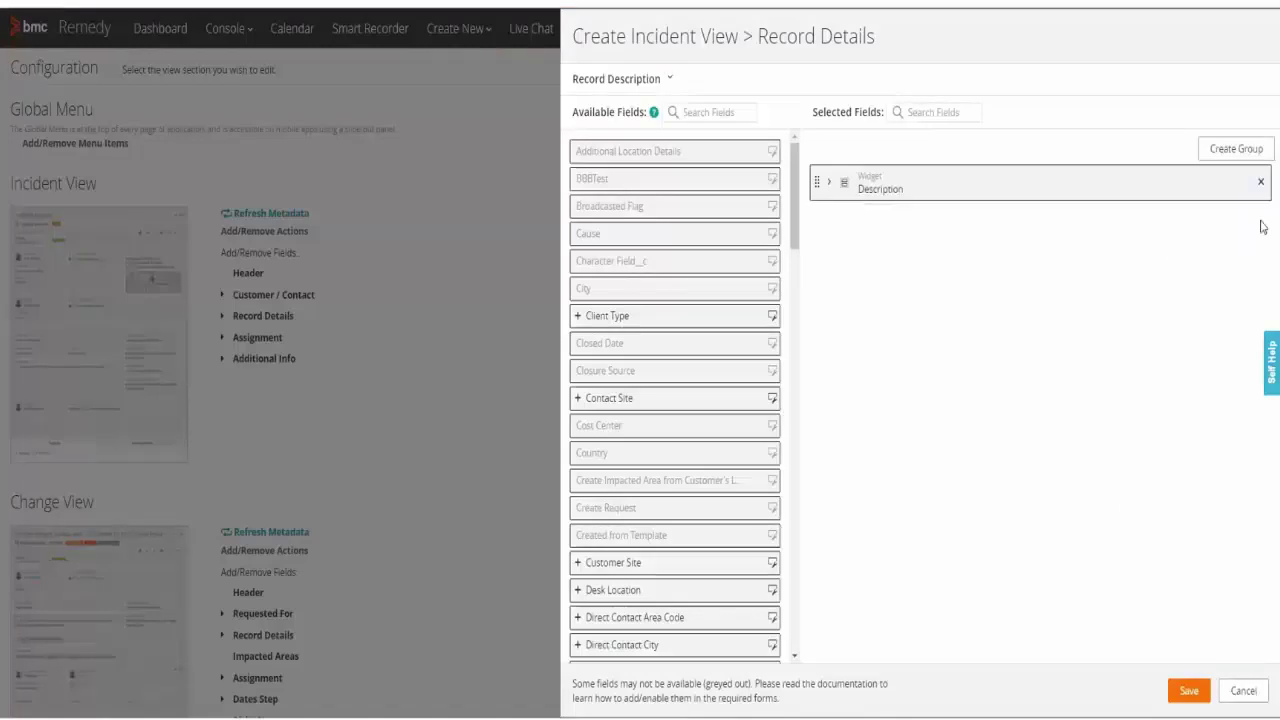
{"action": "left_click", "coordinate": [1187, 693]}
{"action": "left_click", "coordinate": [907, 214]}
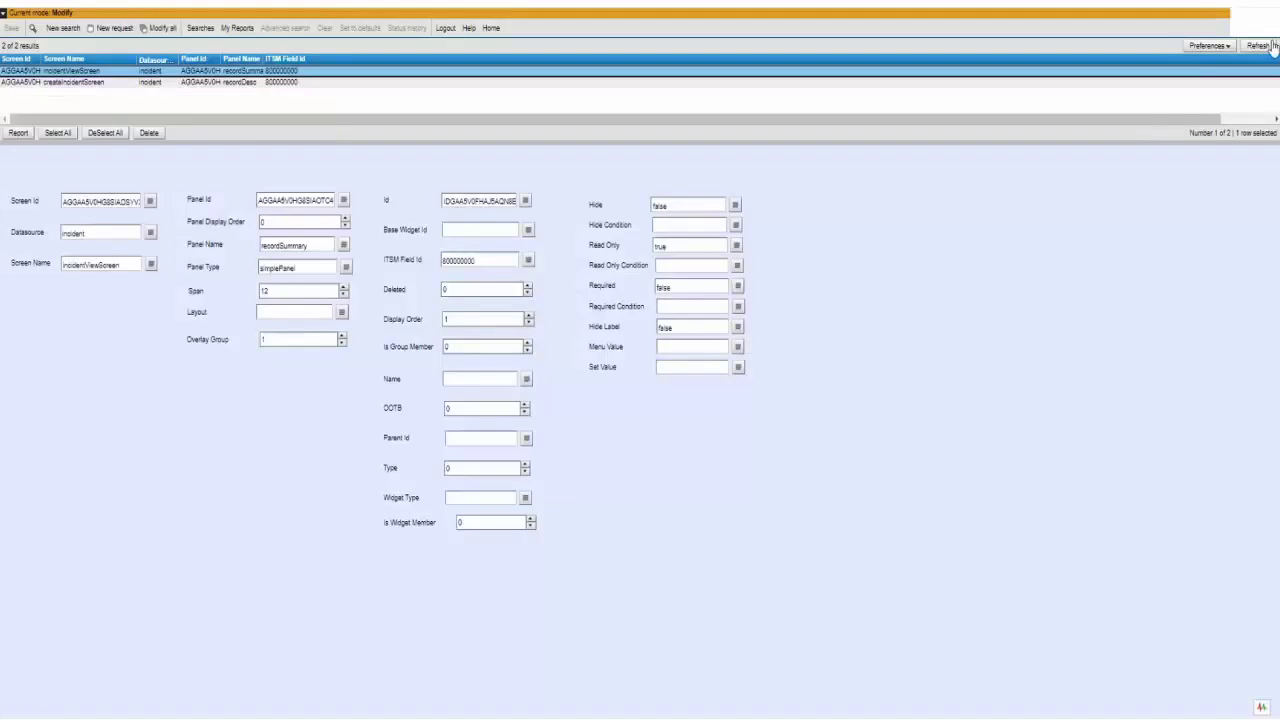
Reload the layout and field metadata searches, now returning one record each.
{"action": "left_click", "coordinate": [1262, 46]}
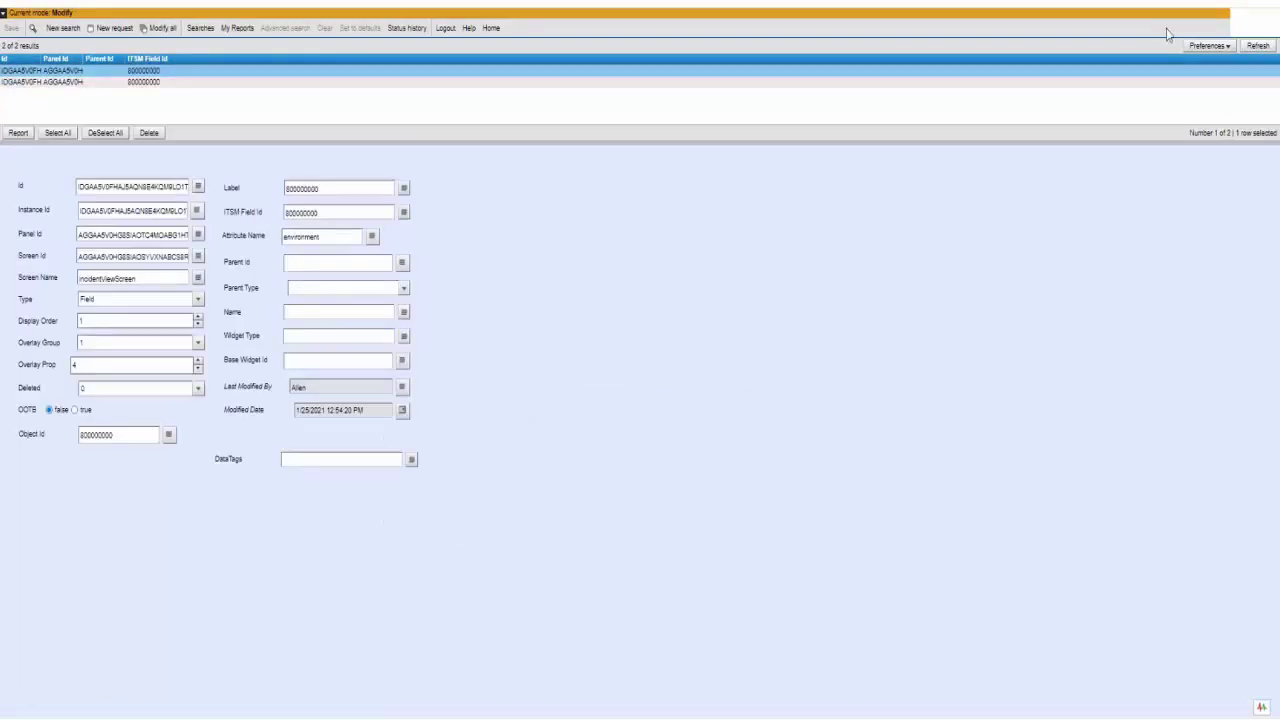
{"action": "left_click", "coordinate": [1257, 46]}
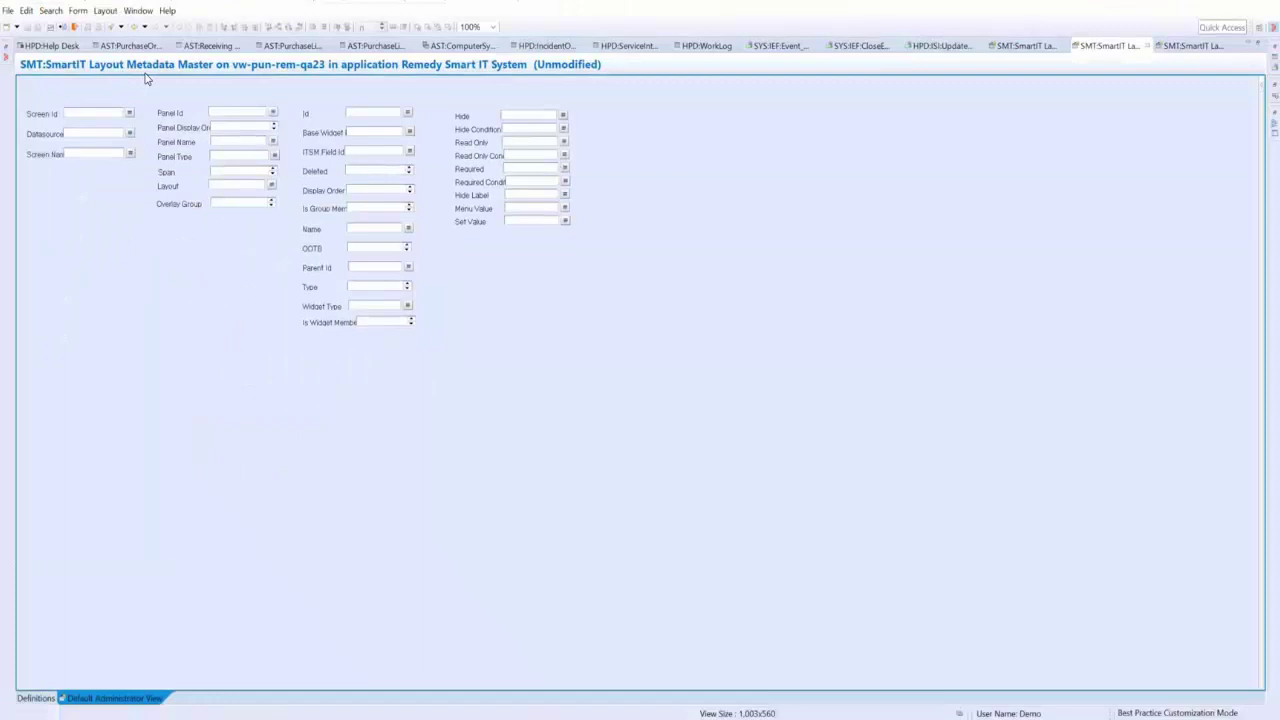
Show the SMT:SmartIT Layout Metadata Master form's definitions, including view table VW_LAYOUT_METADATA_MASTER.
{"action": "left_click", "coordinate": [27, 699]}
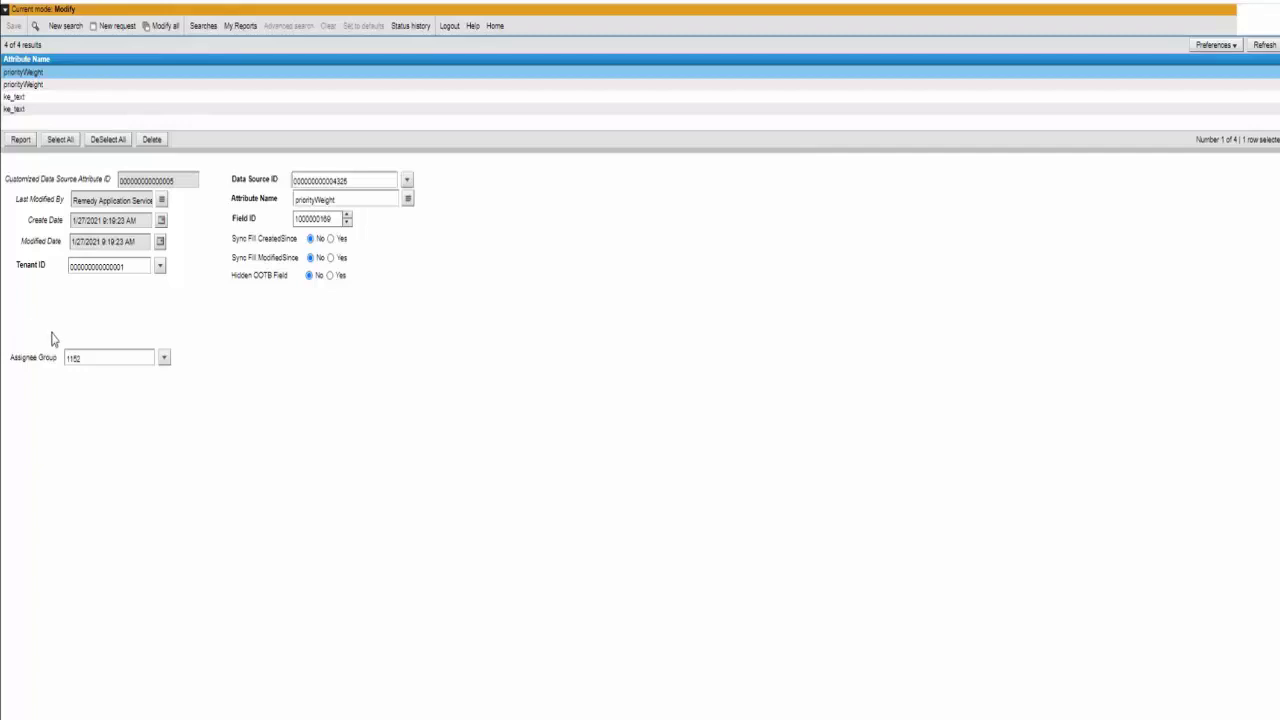
Open the first ke_text attribute record and move to the next one.
{"action": "left_click", "coordinate": [22, 97]}
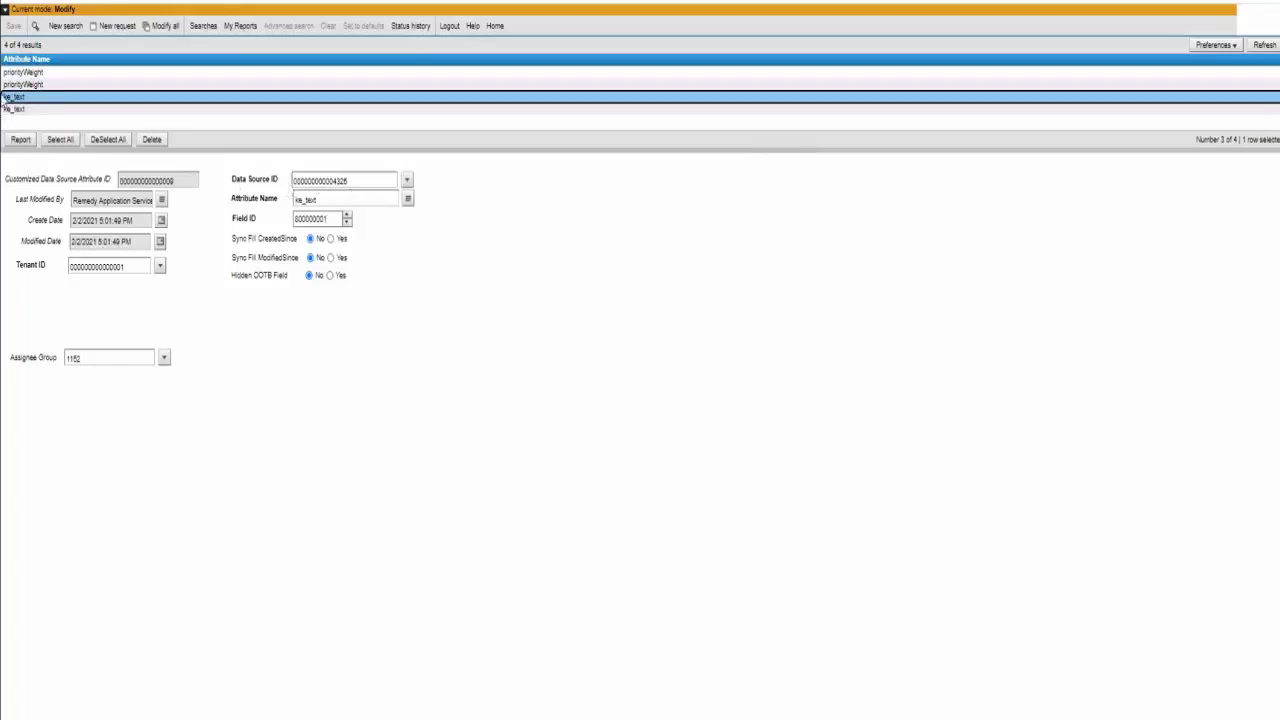
{"action": "key", "text": "Down"}
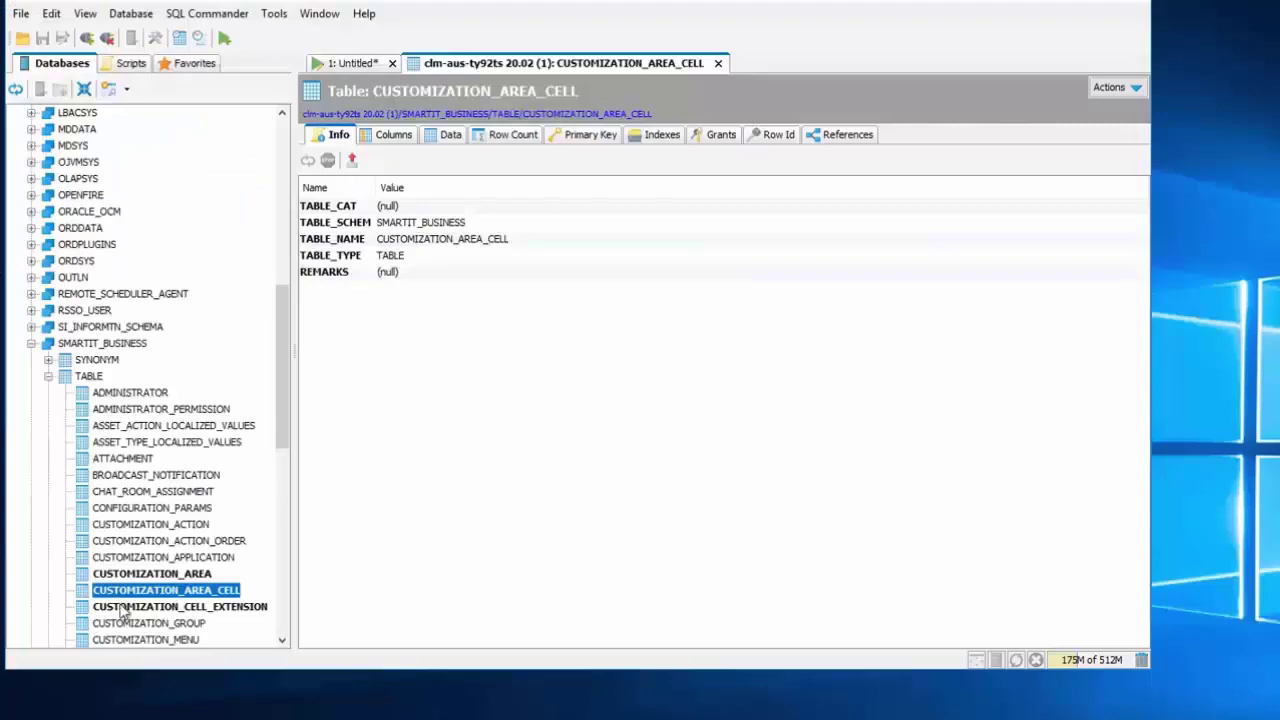
Check the CUSTOMIZATION_AREA_CELL row count and data, showing the ke_text TEXT_CELL and priorityWeight NUMBER_CELL rows.
{"action": "left_click", "coordinate": [492, 140]}
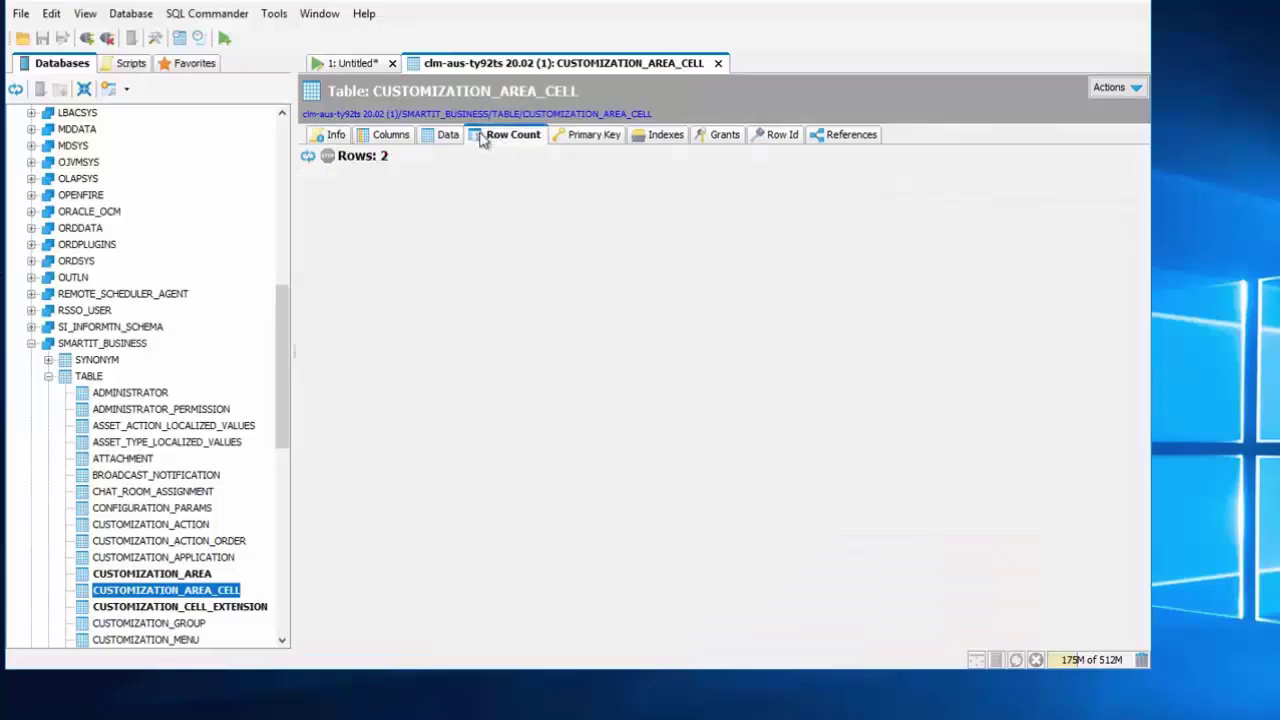
{"action": "left_click", "coordinate": [448, 138]}
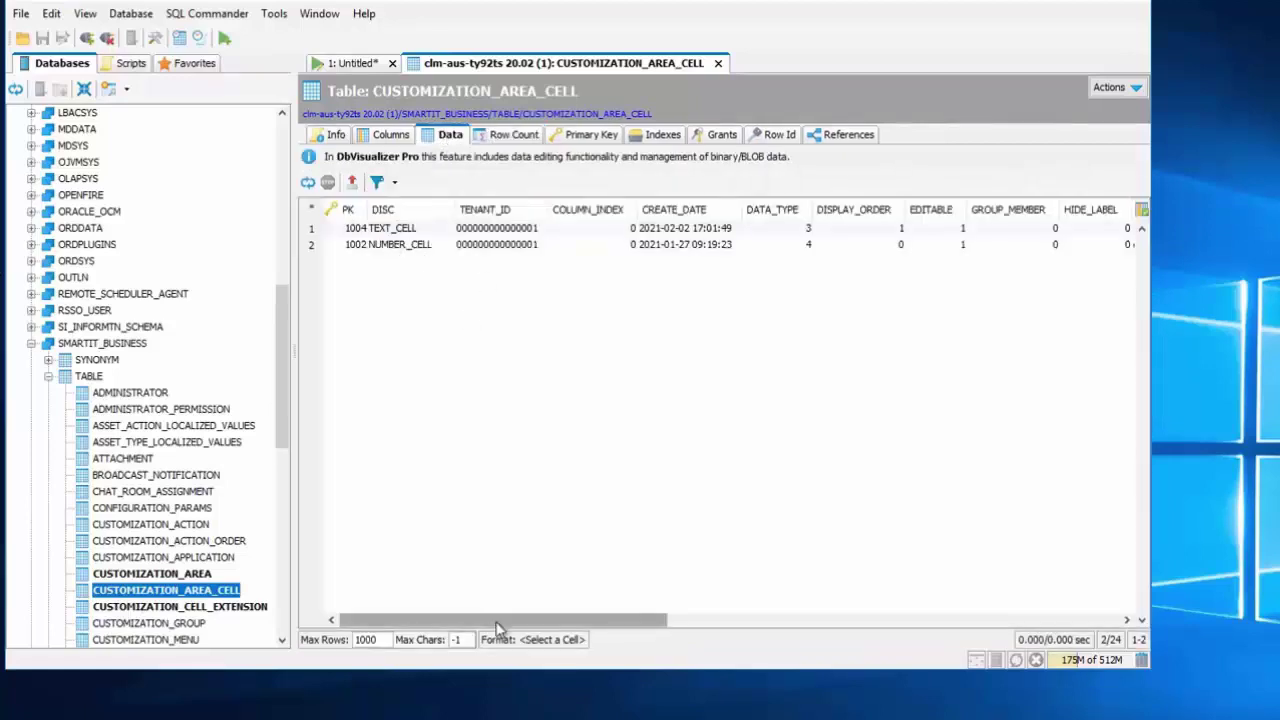
{"action": "left_click_drag", "start_coordinate": [497, 628], "coordinate": [949, 626]}
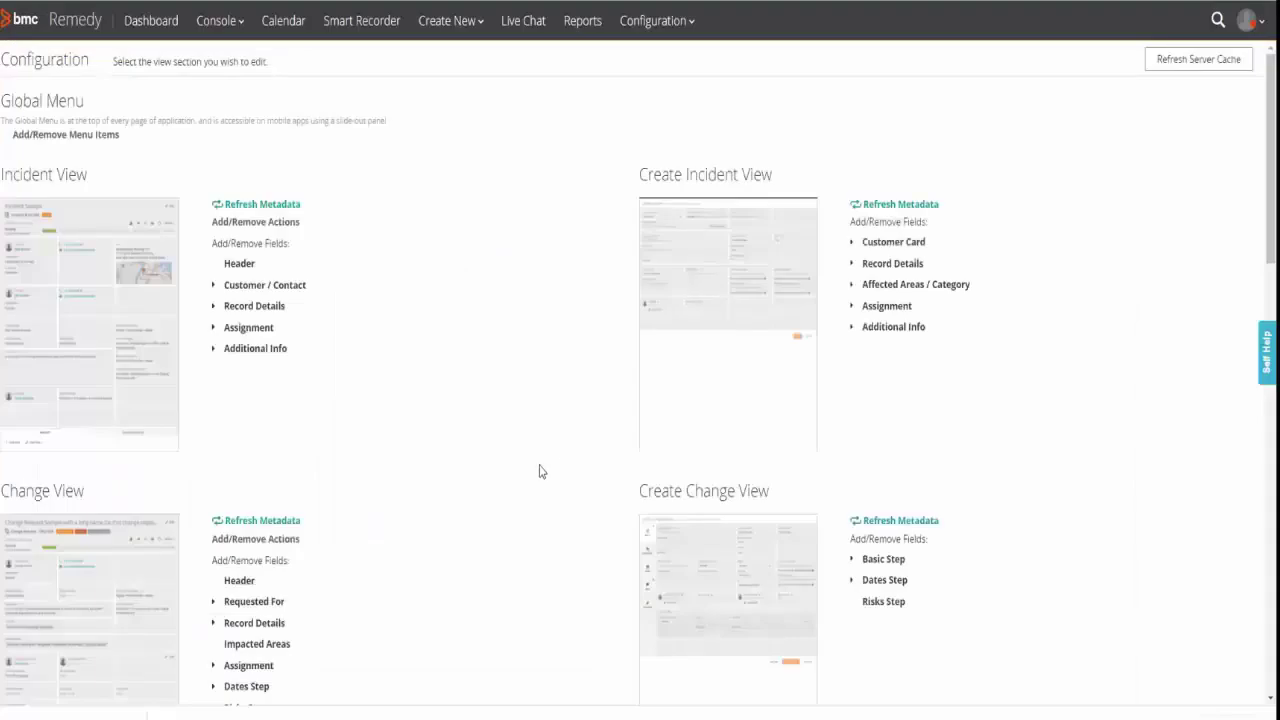
Remove KE_Text from the Known Error View Record Summary, save, and refresh the Mid Tier attribute list.
{"action": "scroll", "coordinate": [537, 471], "scroll_direction": "down", "scroll_amount": 10}
{"action": "left_click", "coordinate": [251, 490]}
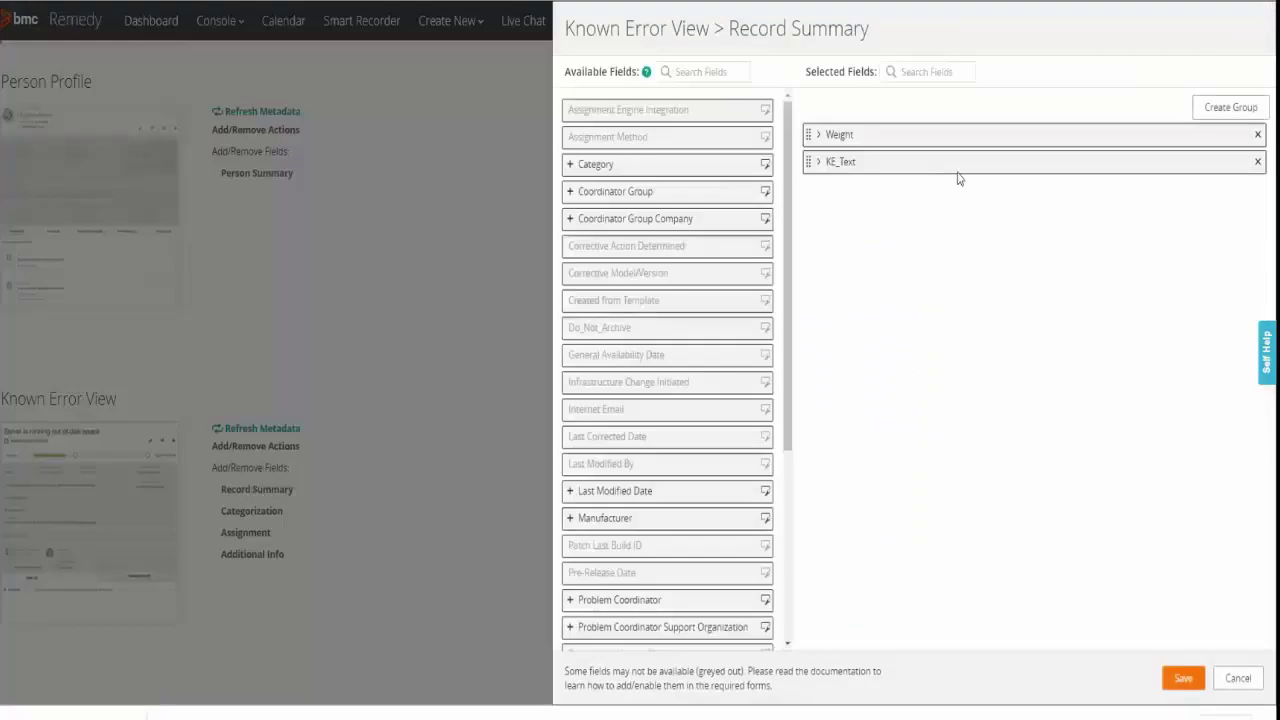
{"action": "left_click", "coordinate": [1258, 161]}
{"action": "left_click", "coordinate": [1180, 679]}
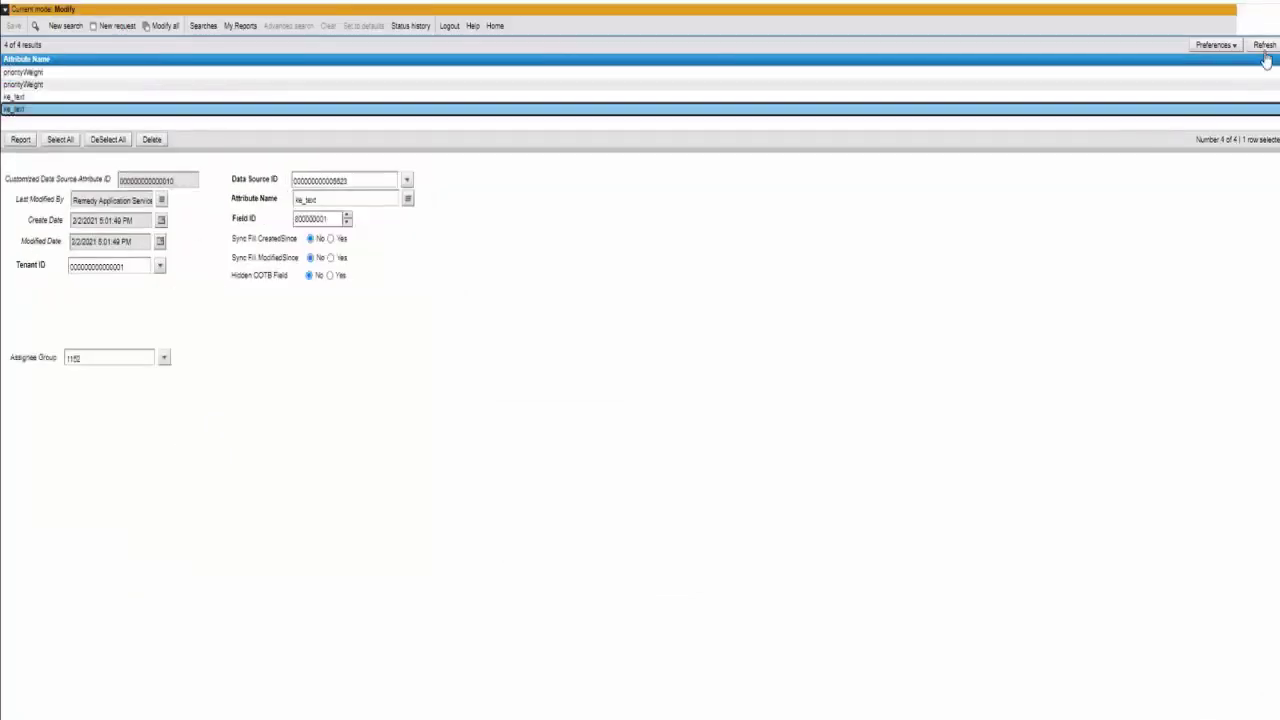
{"action": "left_click", "coordinate": [1266, 46]}
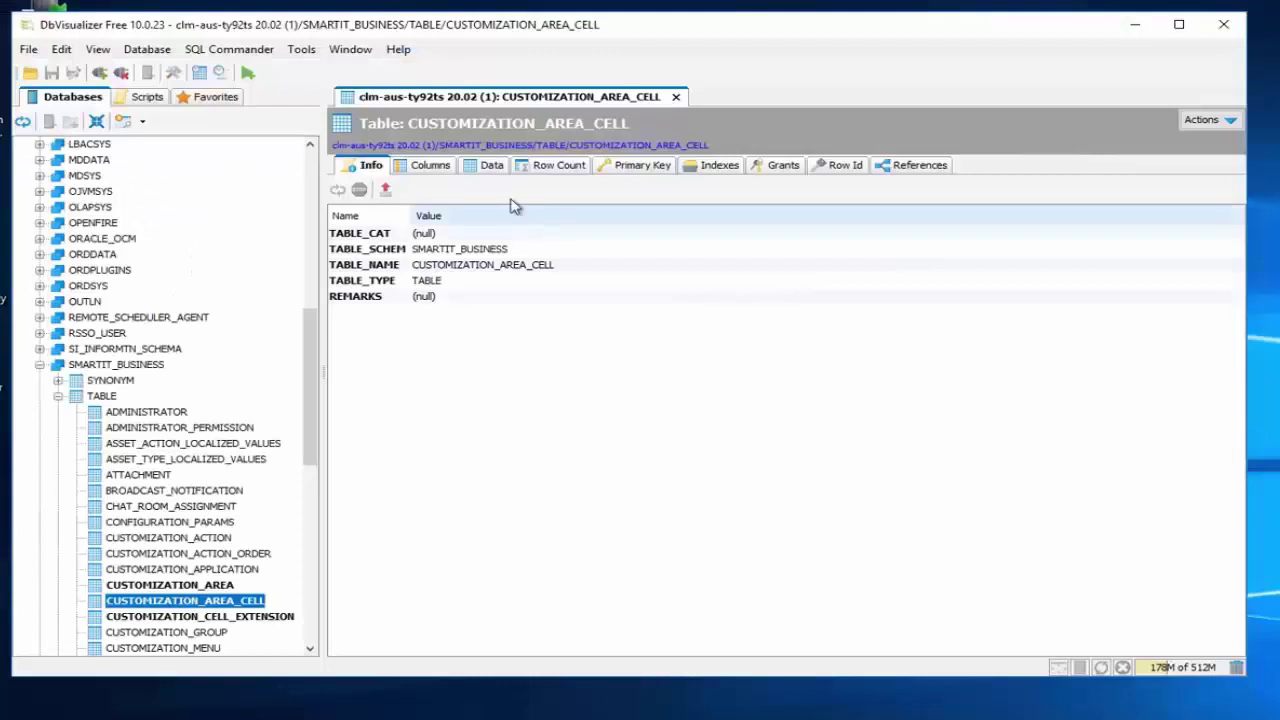
Recheck CUSTOMIZATION_AREA_CELL data to confirm only the priorityWeight NUMBER_CELL row remains.
{"action": "left_click", "coordinate": [489, 167]}
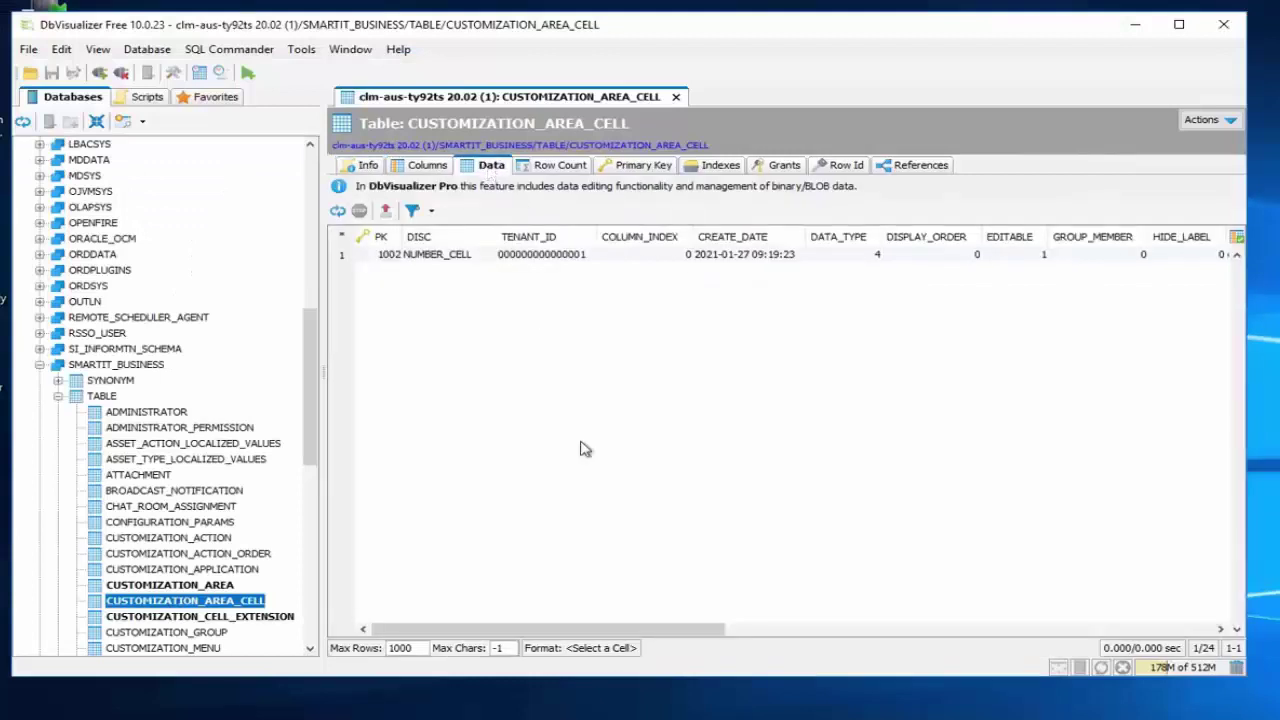
{"action": "left_click_drag", "start_coordinate": [575, 632], "coordinate": [890, 630]}
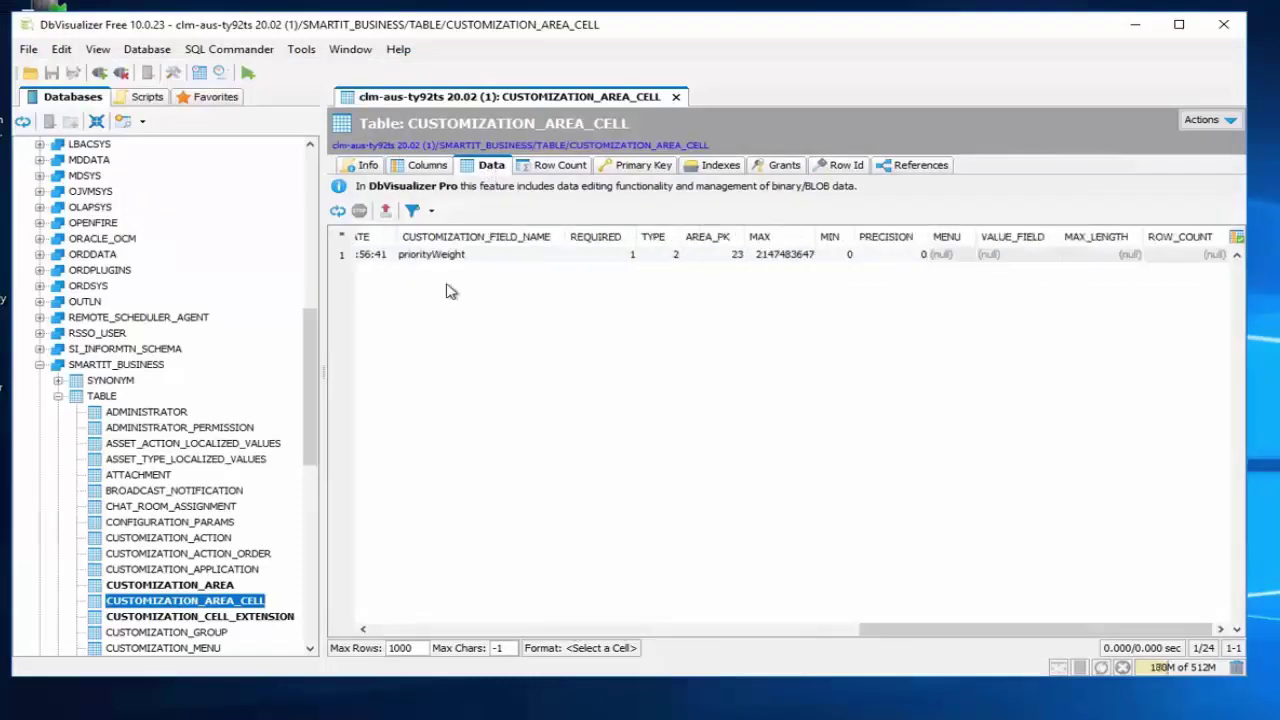